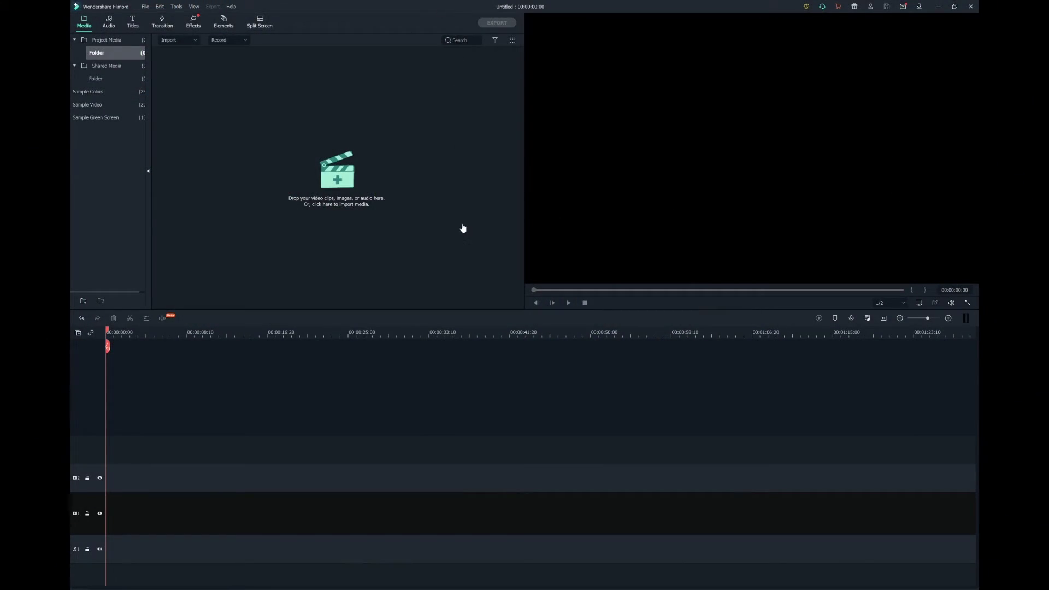
# Drag the countdown and Splendorous Light clips from the Assets folder into Filmora's media panel.
pyautogui.hotkey('alt', 'Tab')
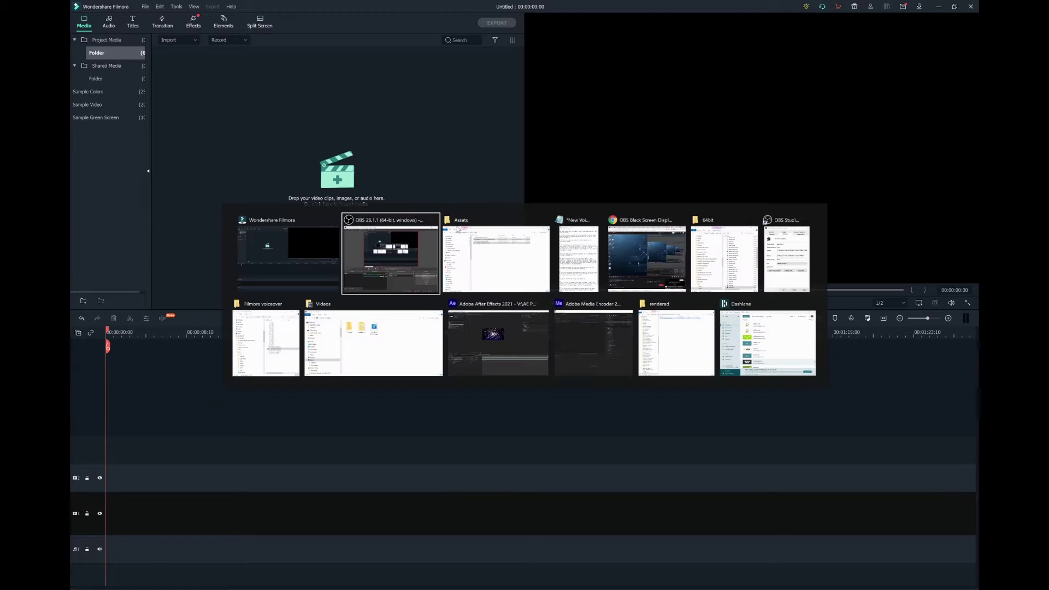
pyautogui.hotkey('alt', 'Tab')
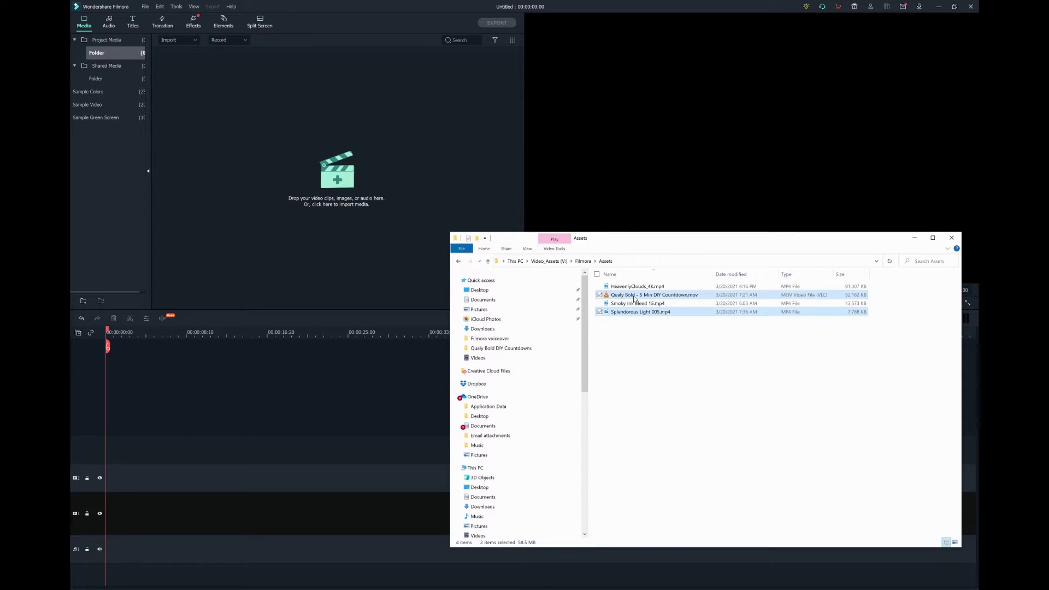
pyautogui.moveTo(635, 298); pyautogui.dragTo(303, 148)
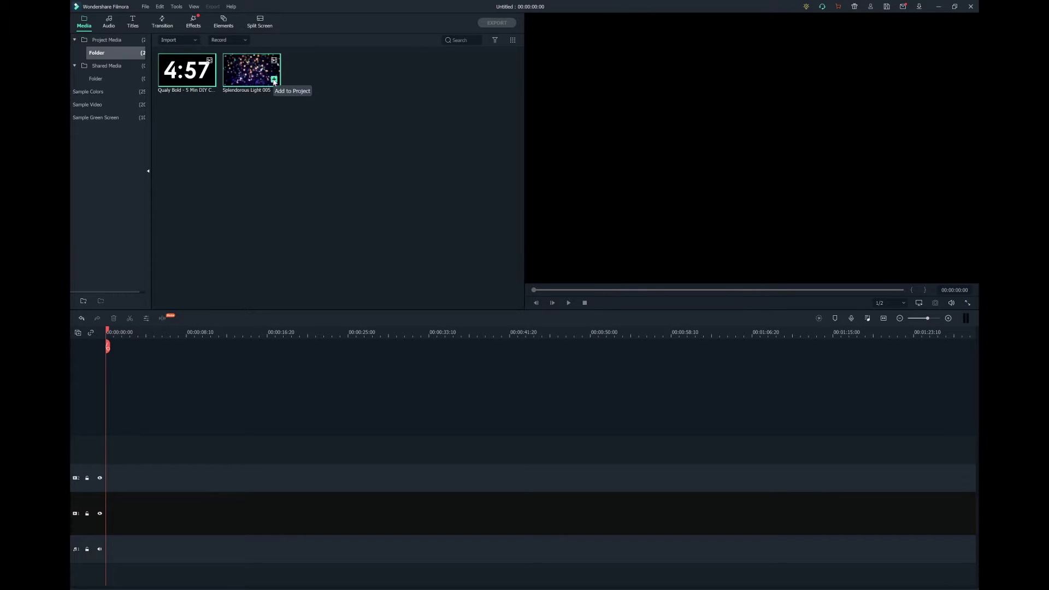
# Place the Splendorous Light clip on the timeline and append copies end to end.
pyautogui.click(274, 79)
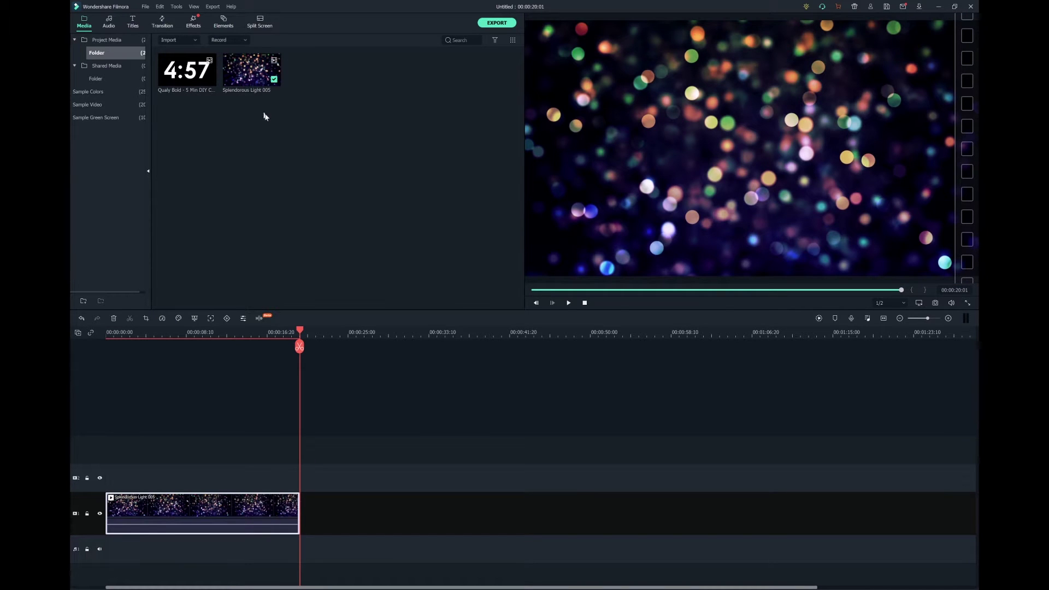
pyautogui.click(274, 79)
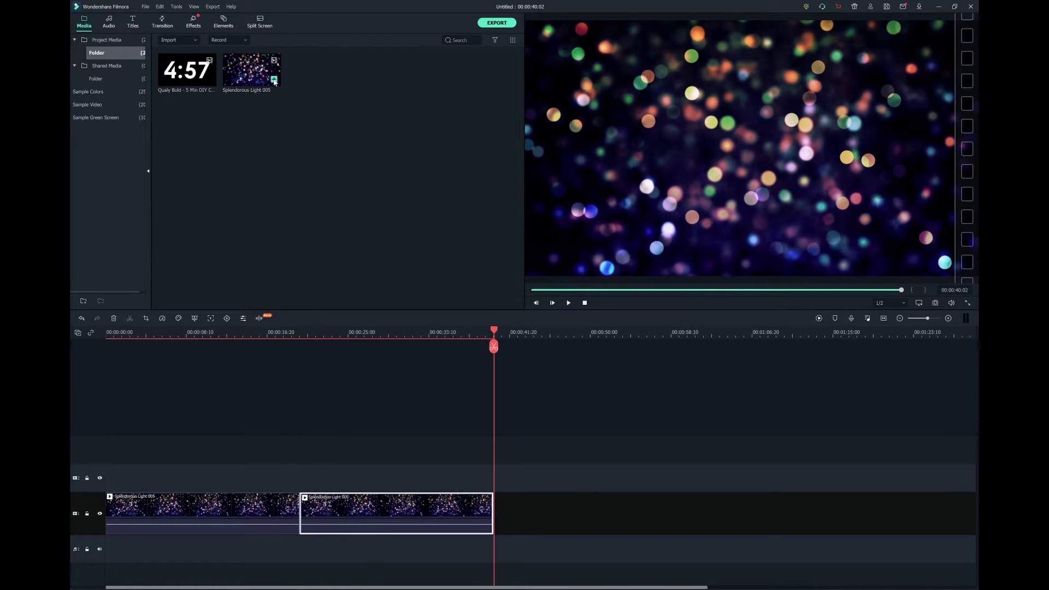
pyautogui.click(274, 80)
pyautogui.click(273, 79)
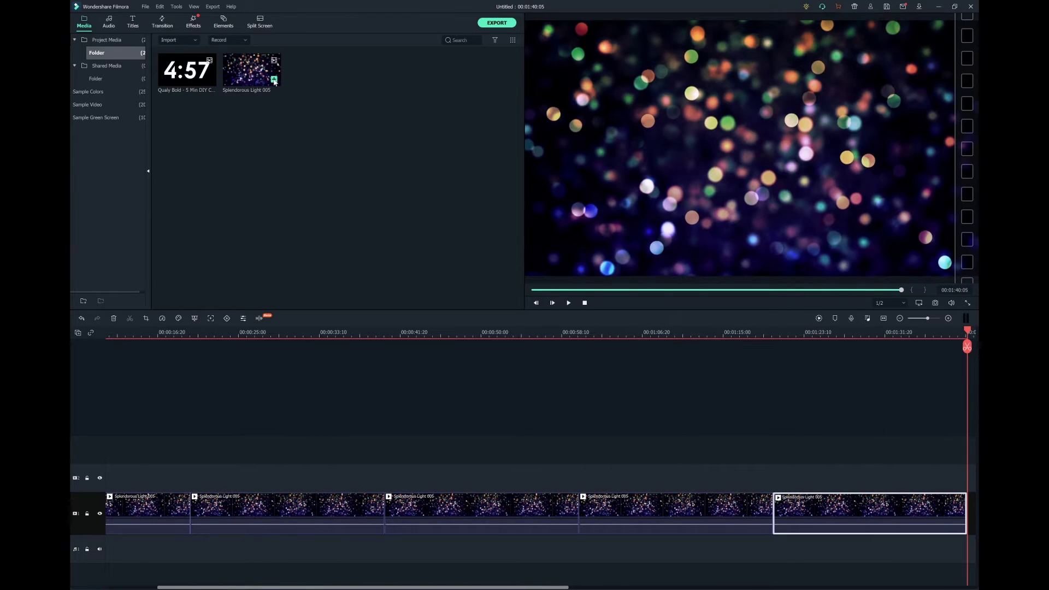
pyautogui.click(274, 80)
pyautogui.click(275, 80)
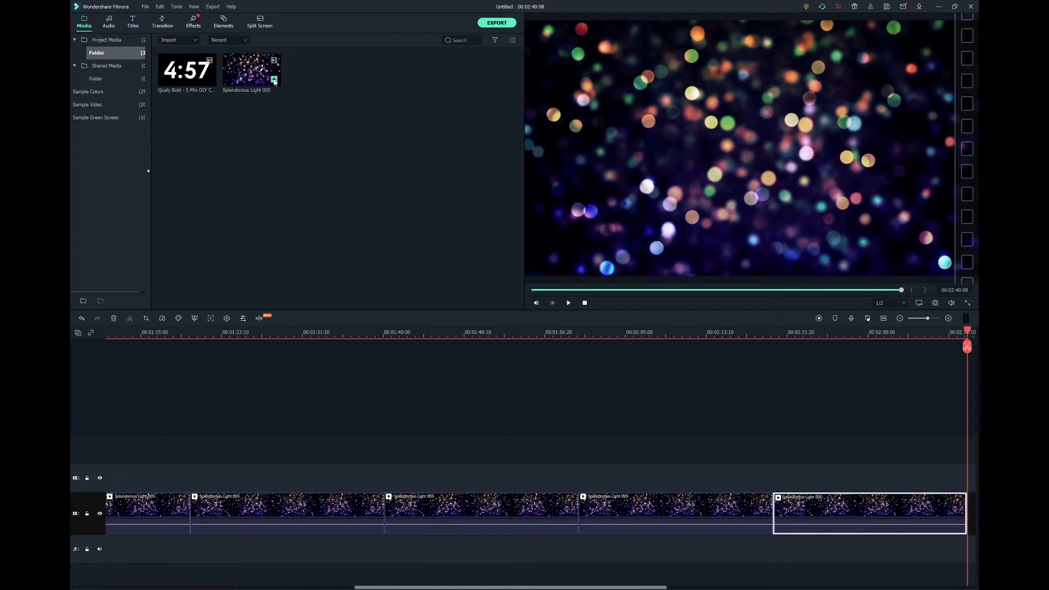
pyautogui.click(273, 80)
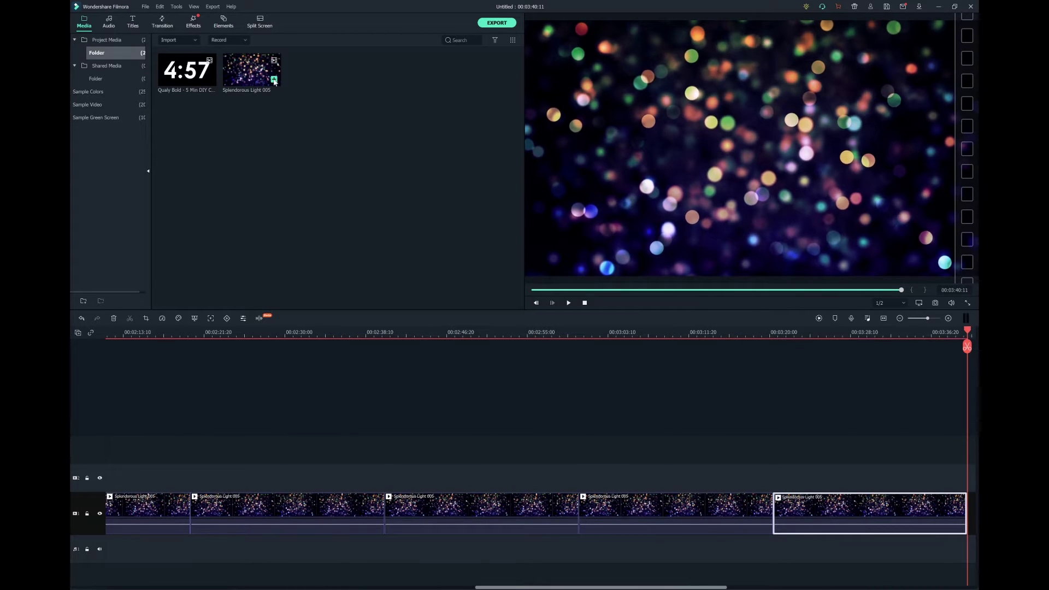
# Append more bokeh copies past five minutes and put the countdown on the track above.
pyautogui.click(273, 80)
pyautogui.click(274, 79)
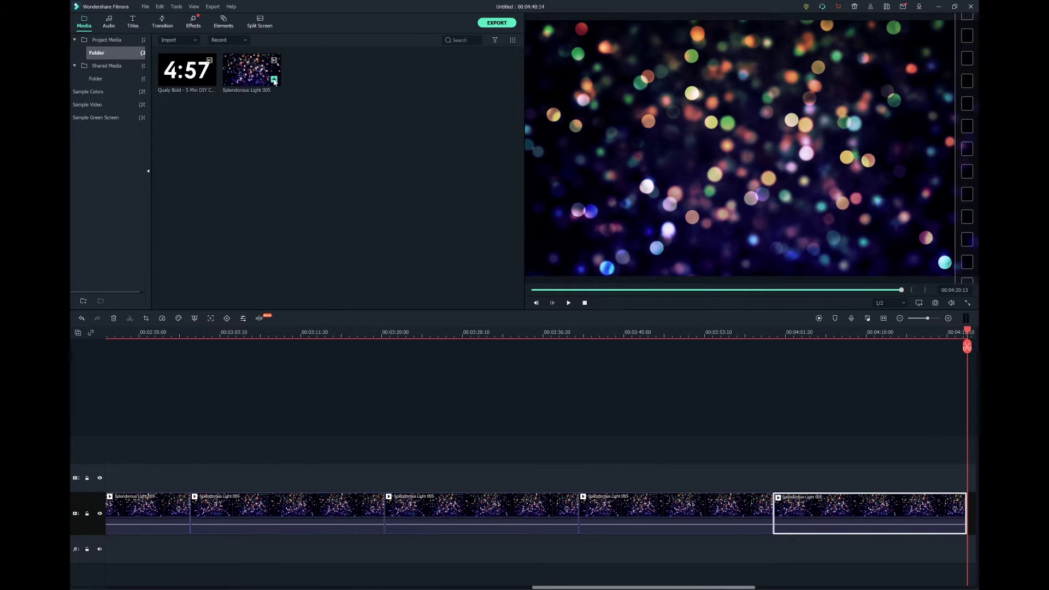
pyautogui.click(274, 80)
pyautogui.click(273, 80)
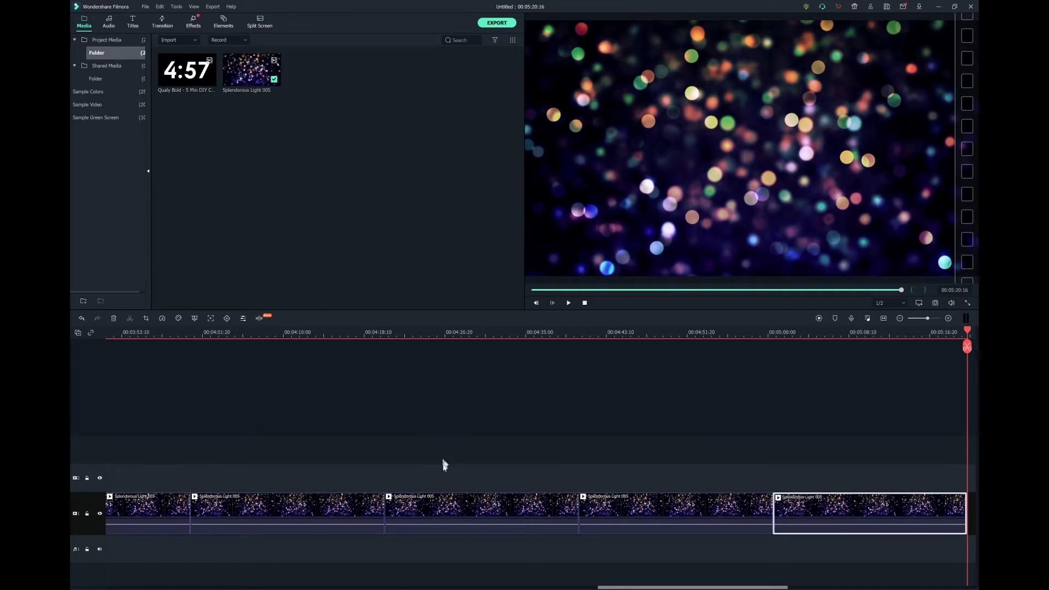
pyautogui.moveTo(709, 589); pyautogui.dragTo(175, 582)
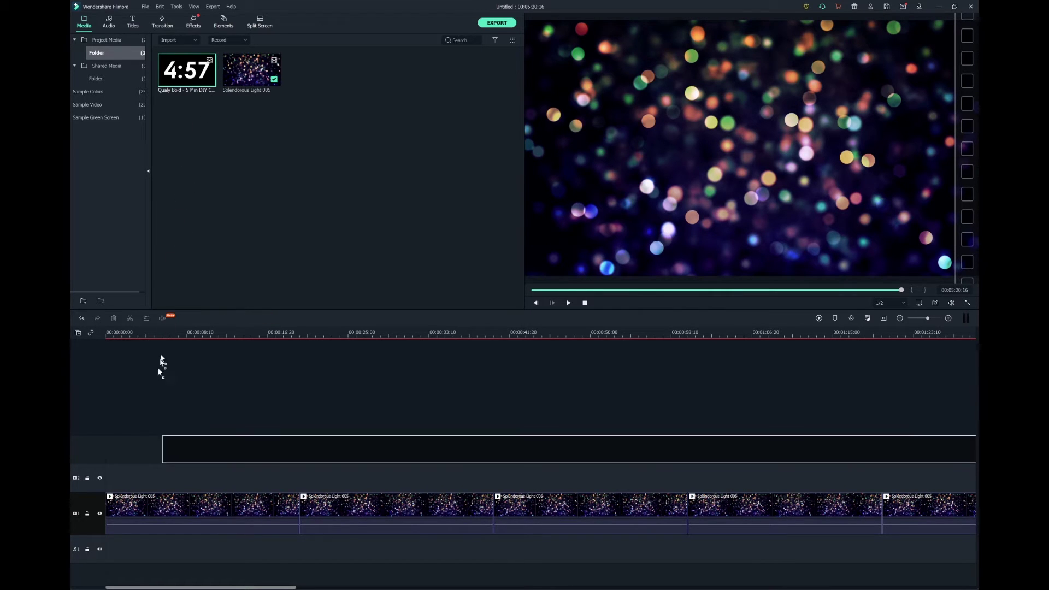
pyautogui.moveTo(187, 98)
pyautogui.mouseDown()
pyautogui.moveTo(134, 478)
pyautogui.moveTo(109, 484)
pyautogui.mouseUp()
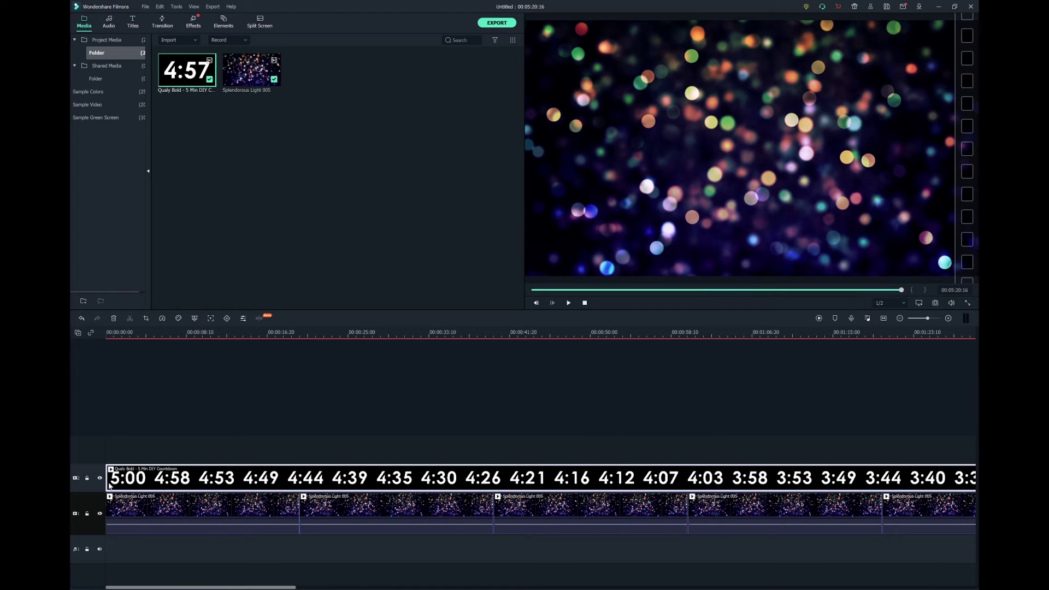
# Move the playhead to the countdown's start and open the countdown clip's settings.
pyautogui.click(133, 333)
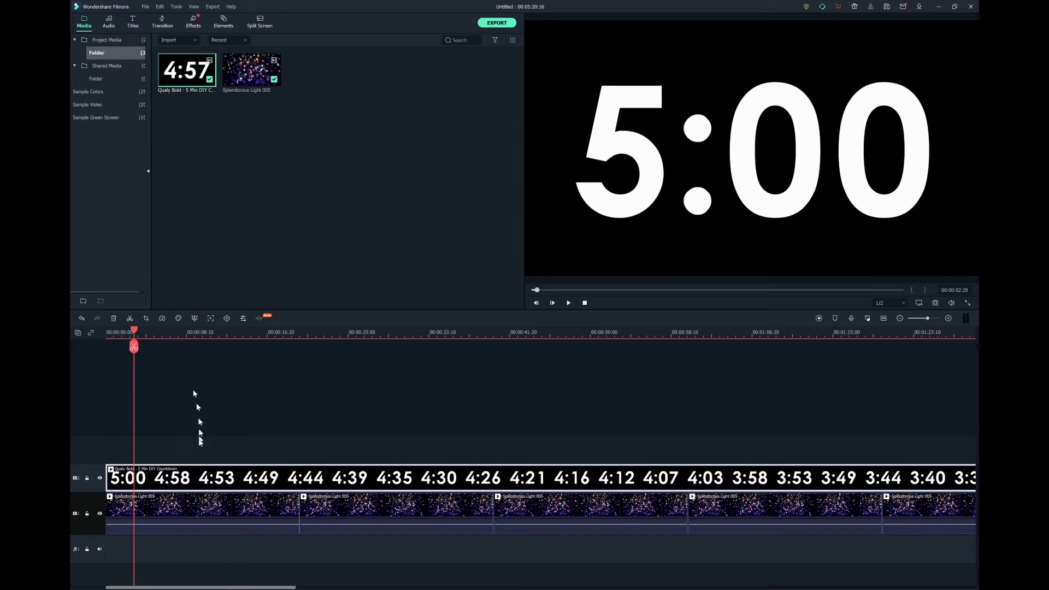
pyautogui.doubleClick(213, 483)
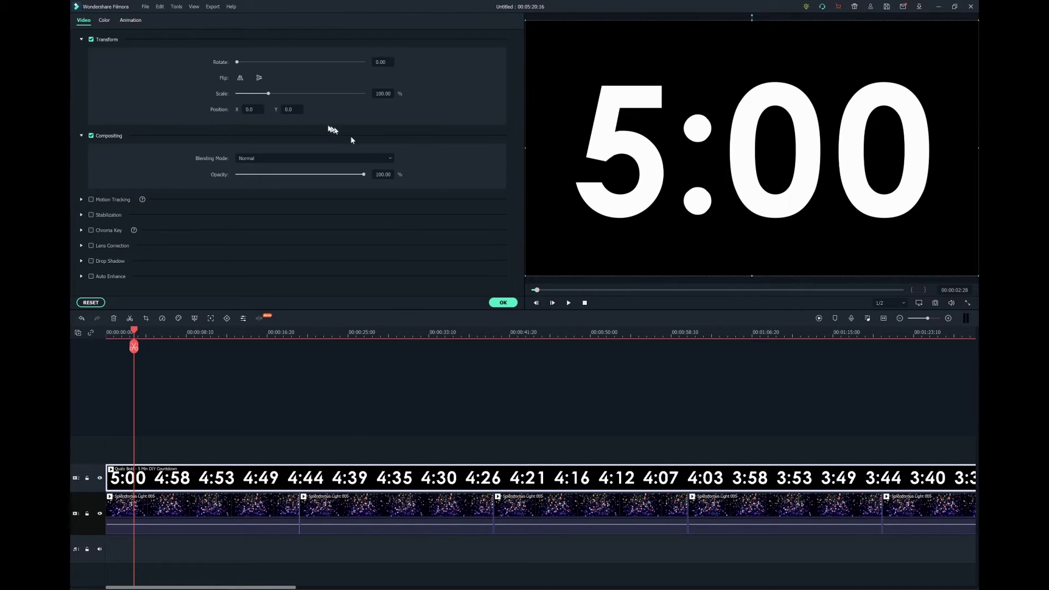
pyautogui.click(81, 39)
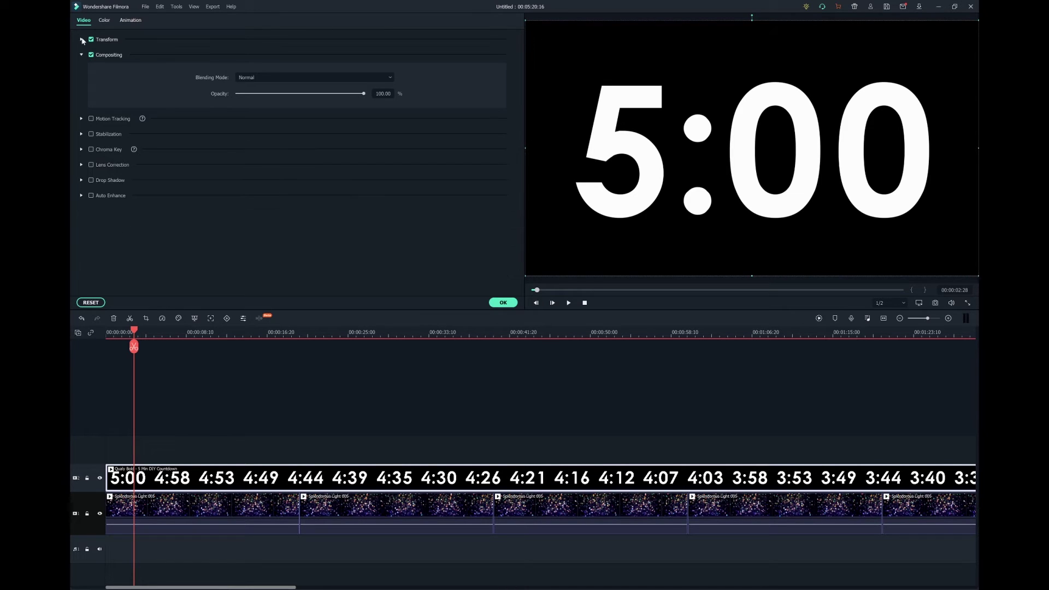
# Set the countdown clip's blending mode to Screen.
pyautogui.click(365, 79)
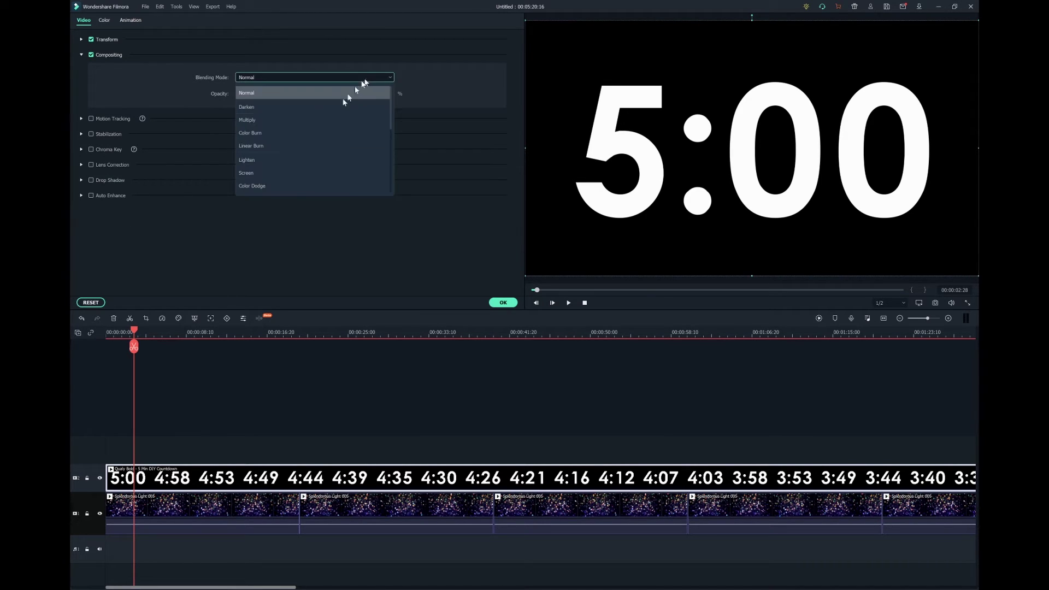
pyautogui.click(283, 174)
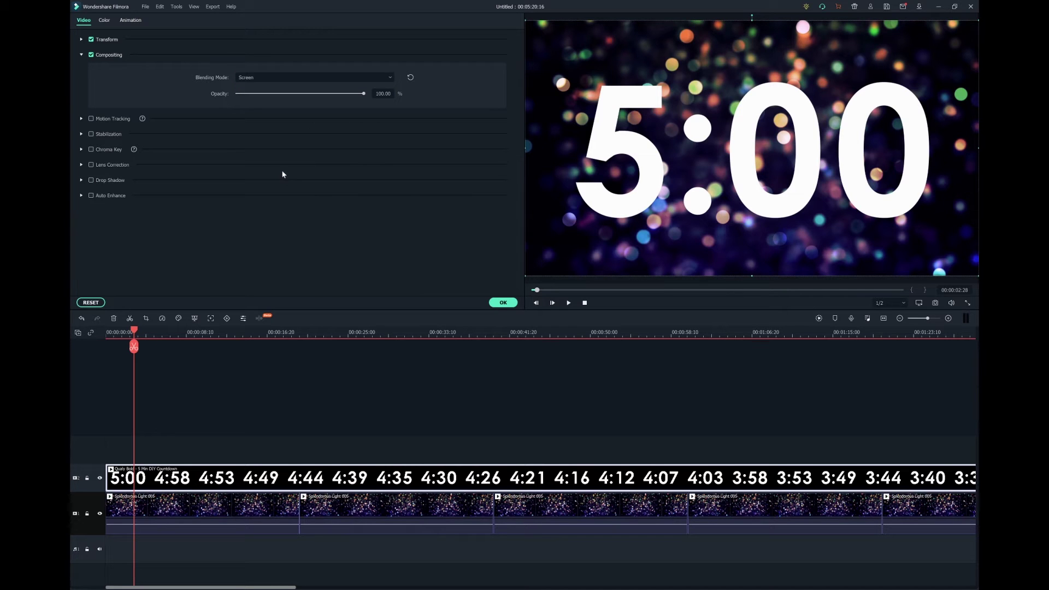
pyautogui.click(82, 56)
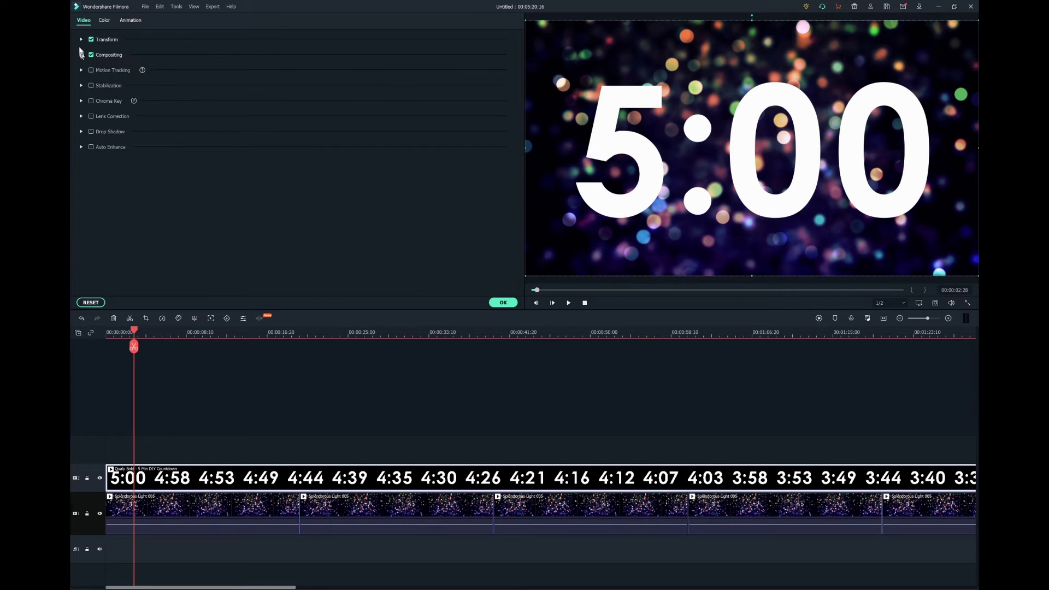
# Shrink the countdown clip to a Transform scale of 47.13%.
pyautogui.click(81, 40)
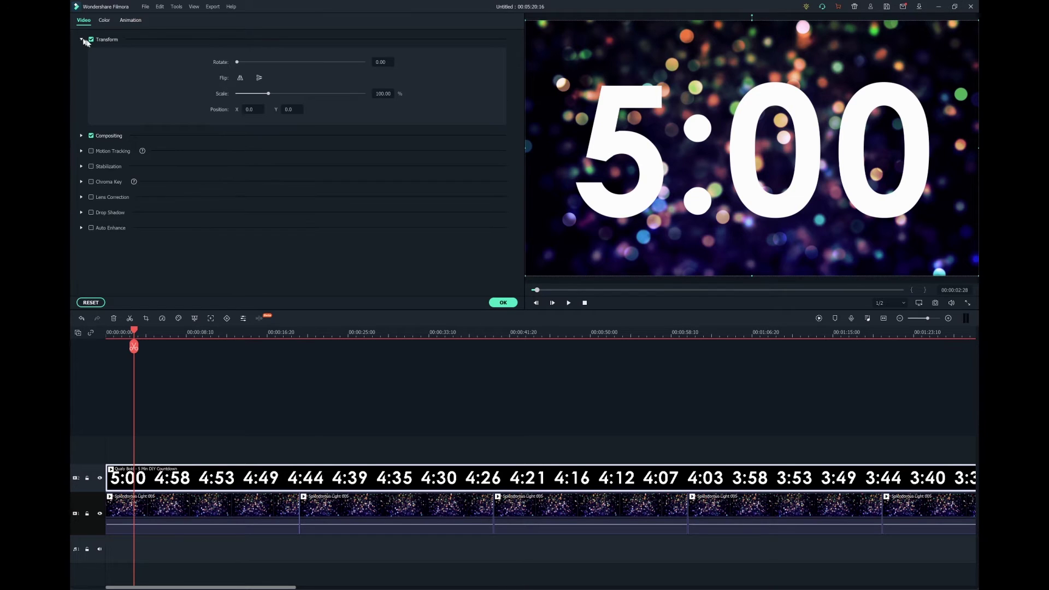
pyautogui.moveTo(267, 96); pyautogui.dragTo(251, 94)
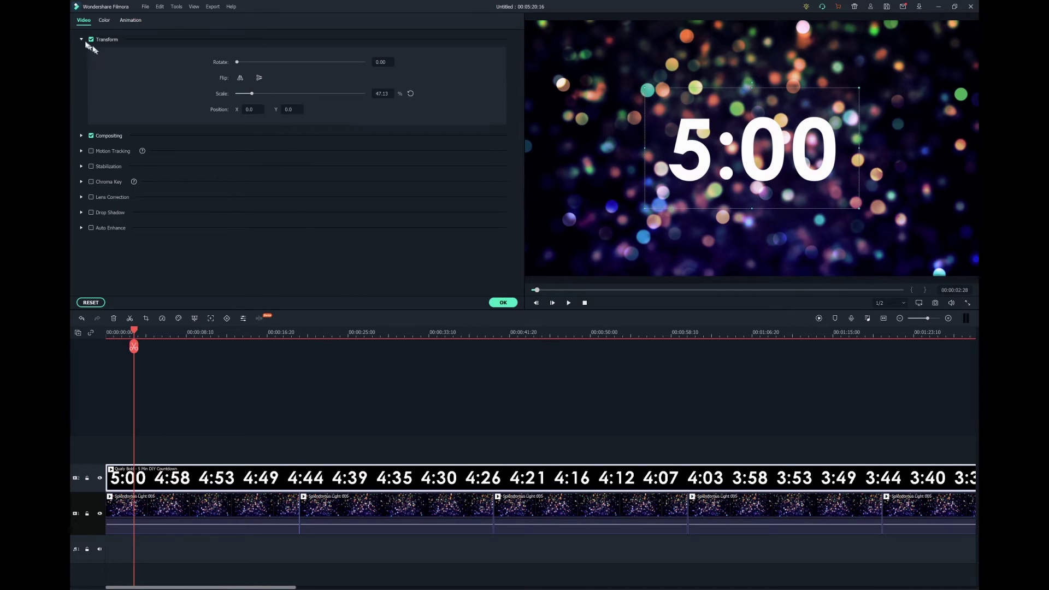
pyautogui.click(82, 40)
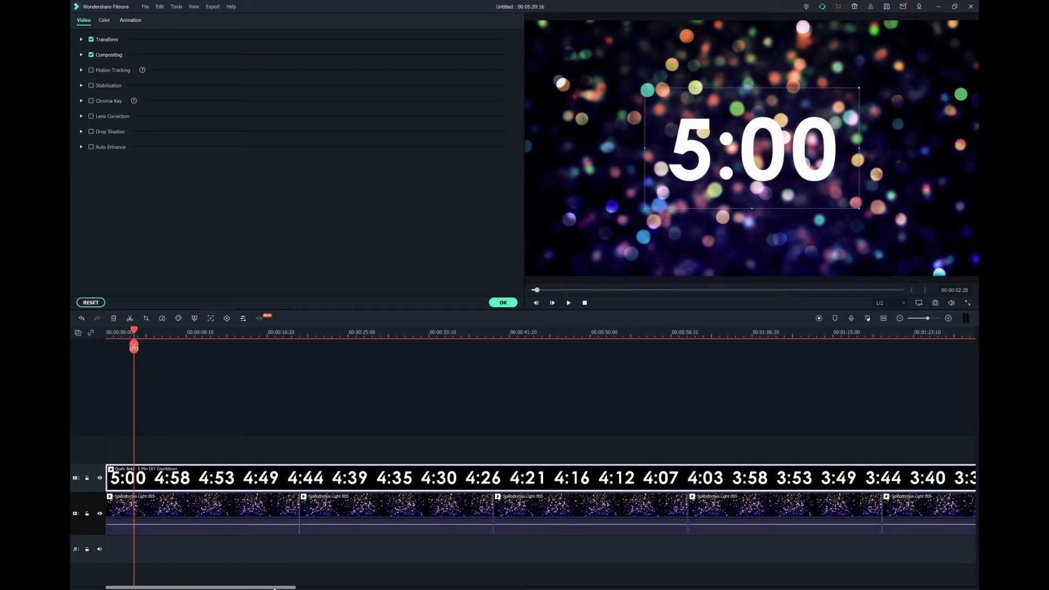
pyautogui.moveTo(275, 587); pyautogui.dragTo(790, 580)
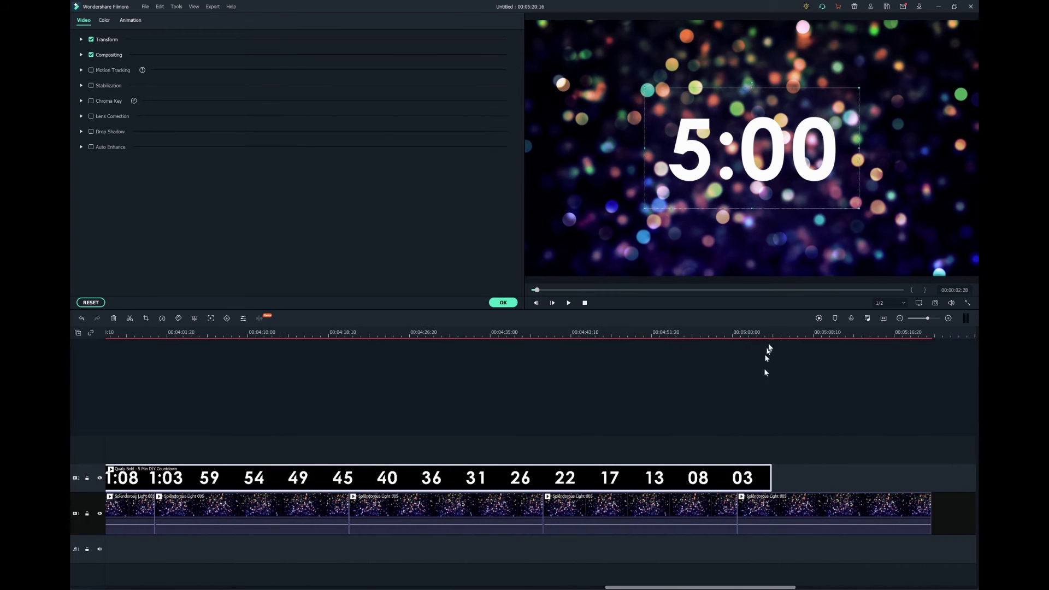
# Split the last bokeh clip at the countdown's end and delete the leftover part.
pyautogui.click(772, 335)
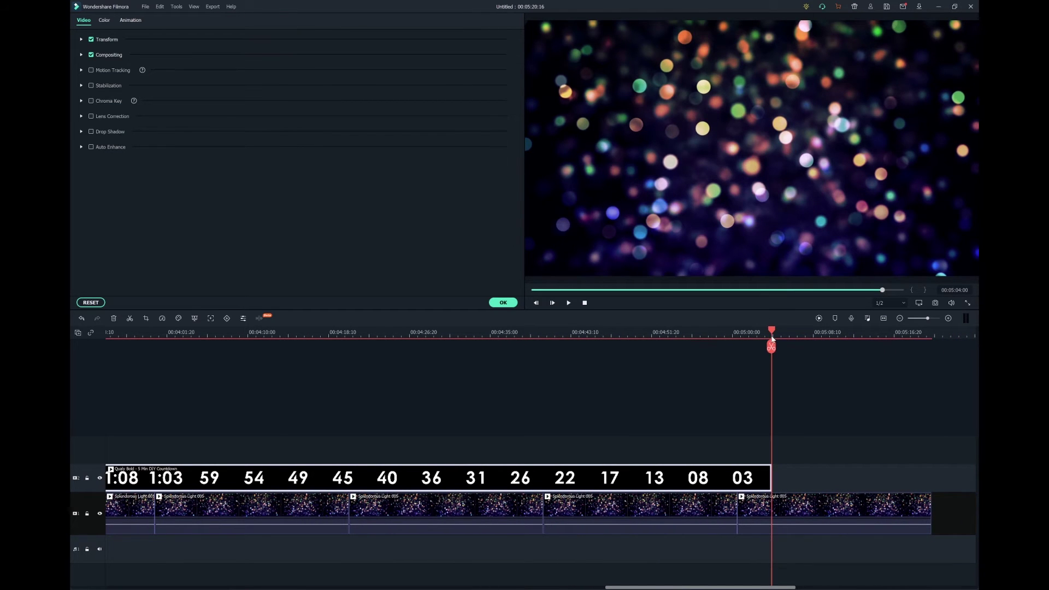
pyautogui.moveTo(772, 337); pyautogui.dragTo(774, 338)
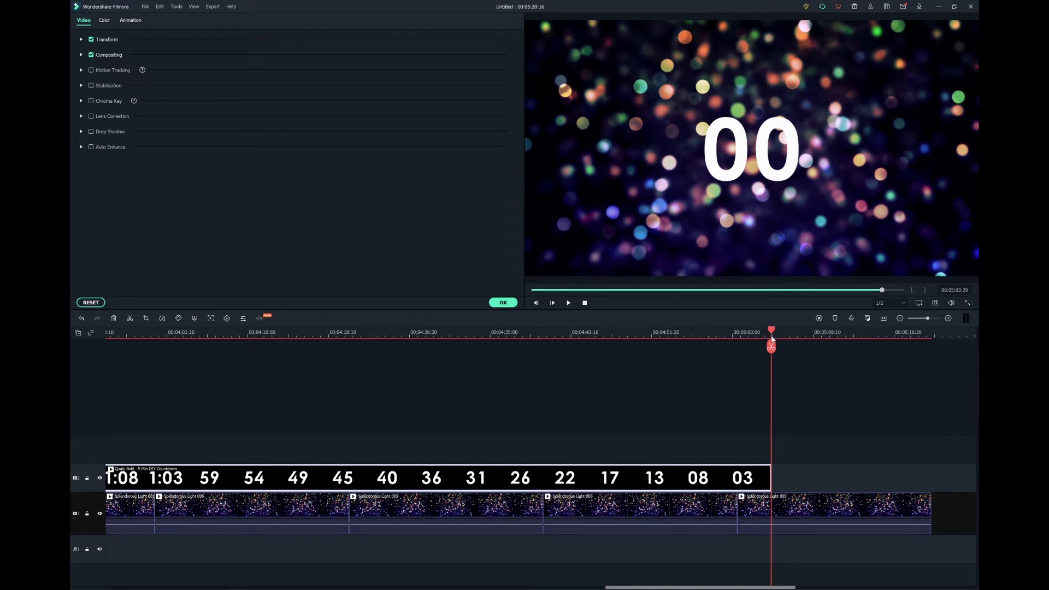
pyautogui.click(789, 505)
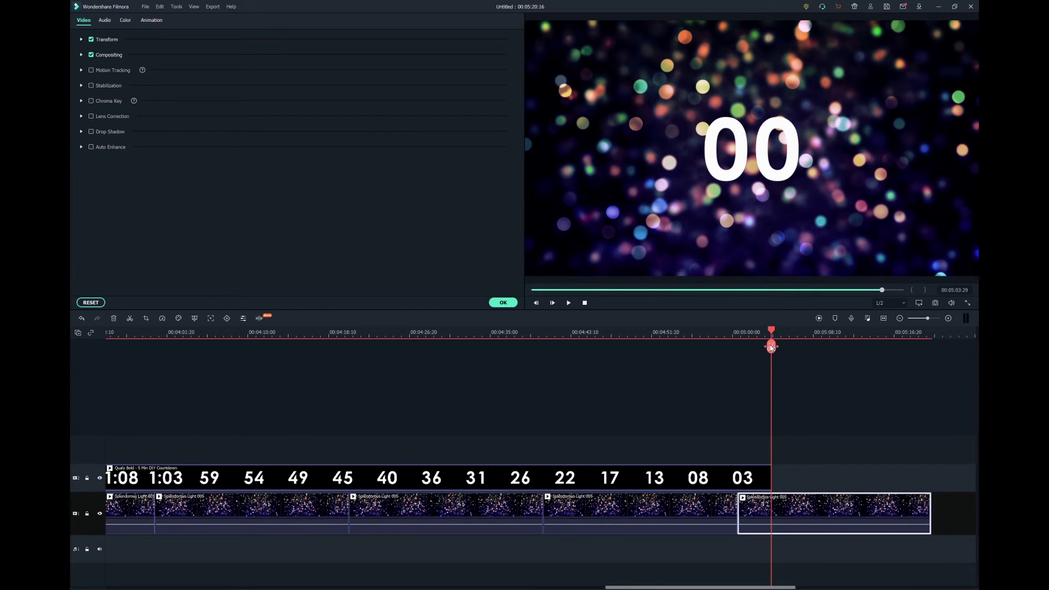
pyautogui.click(772, 346)
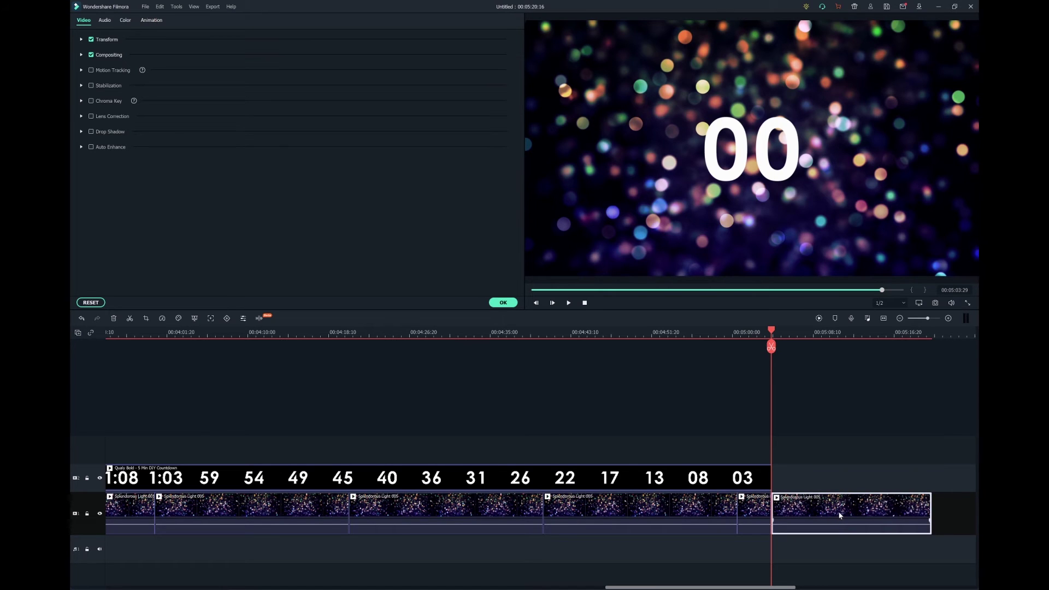
pyautogui.press('Delete')
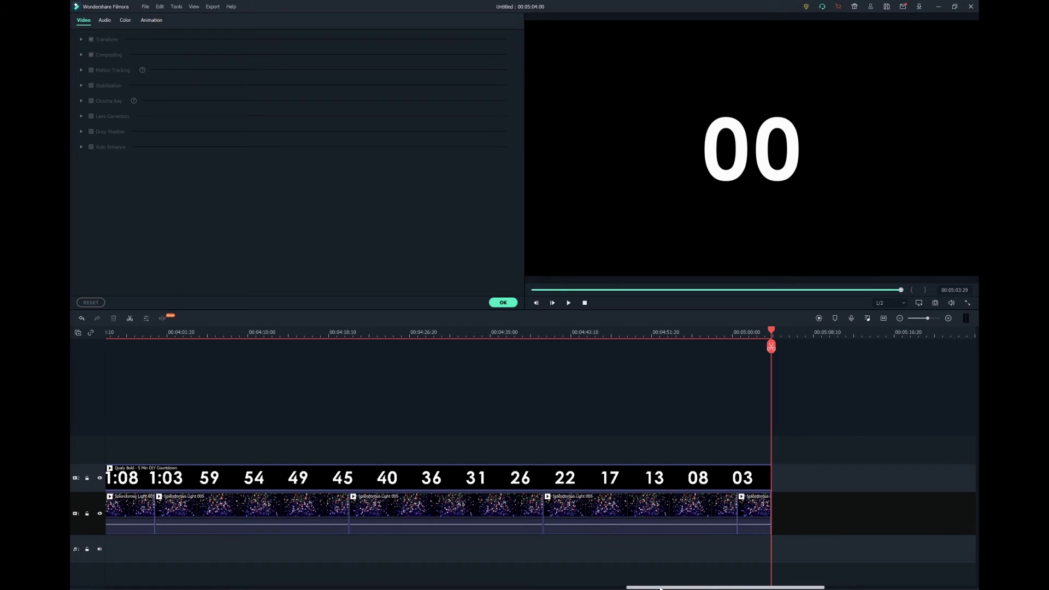
pyautogui.moveTo(661, 588); pyautogui.dragTo(80, 562)
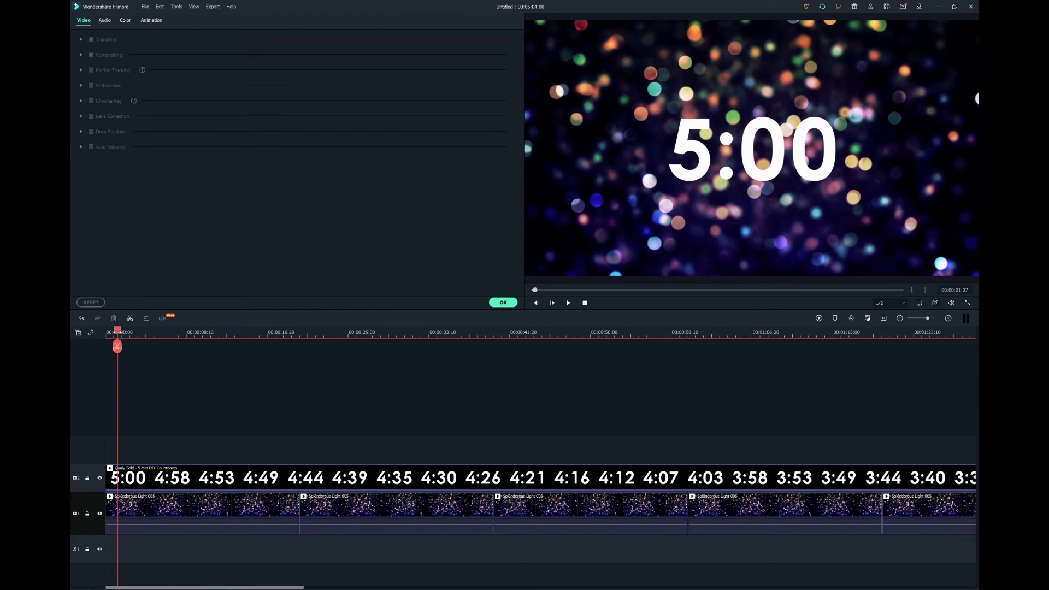
# Preview the countdown from 5:00 and stop playback at 4:50.
pyautogui.press('space')
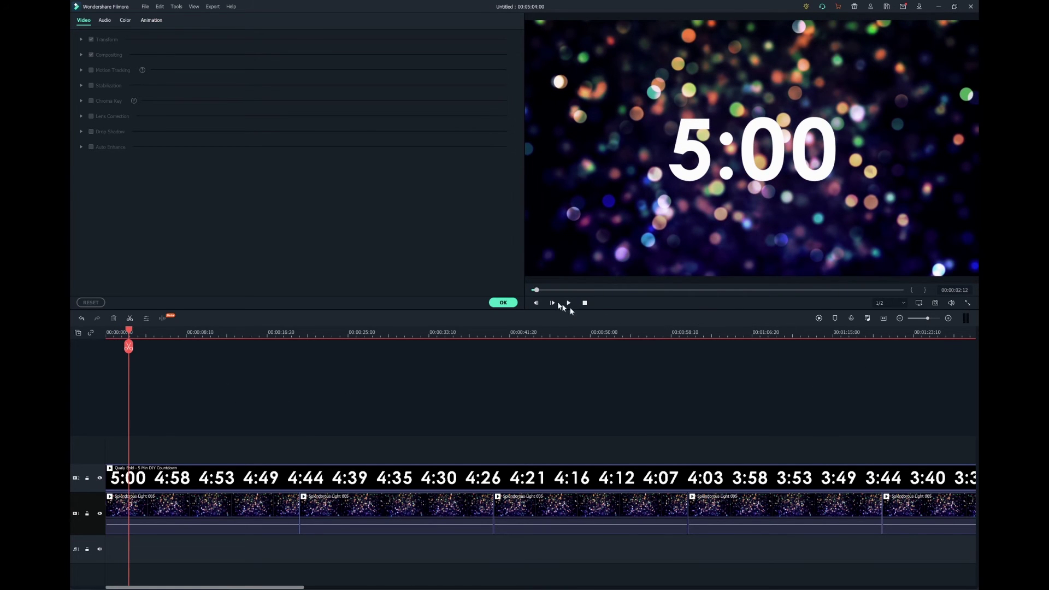
pyautogui.click(568, 303)
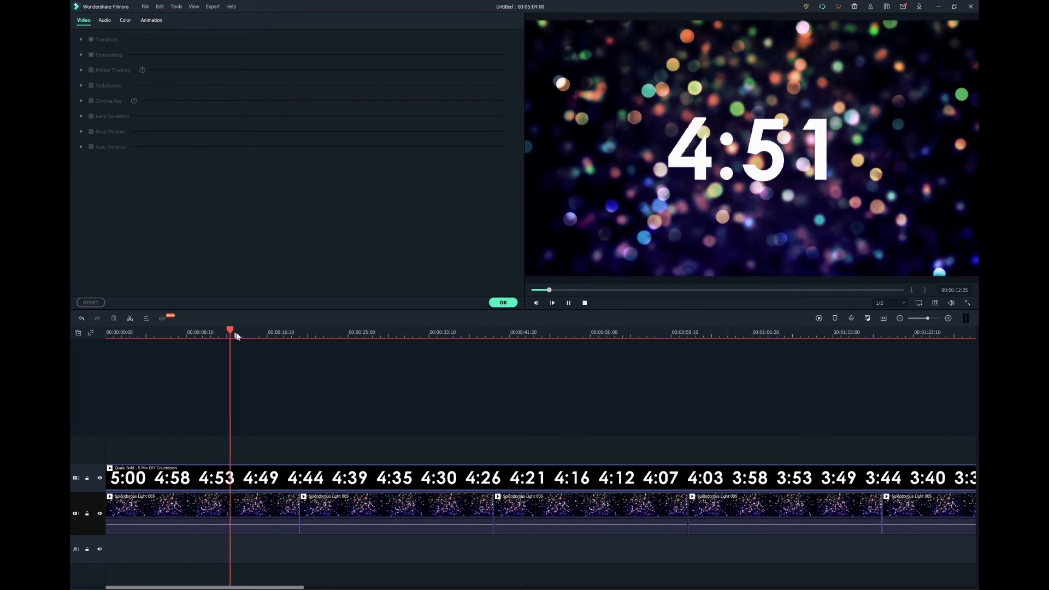
pyautogui.press('space')
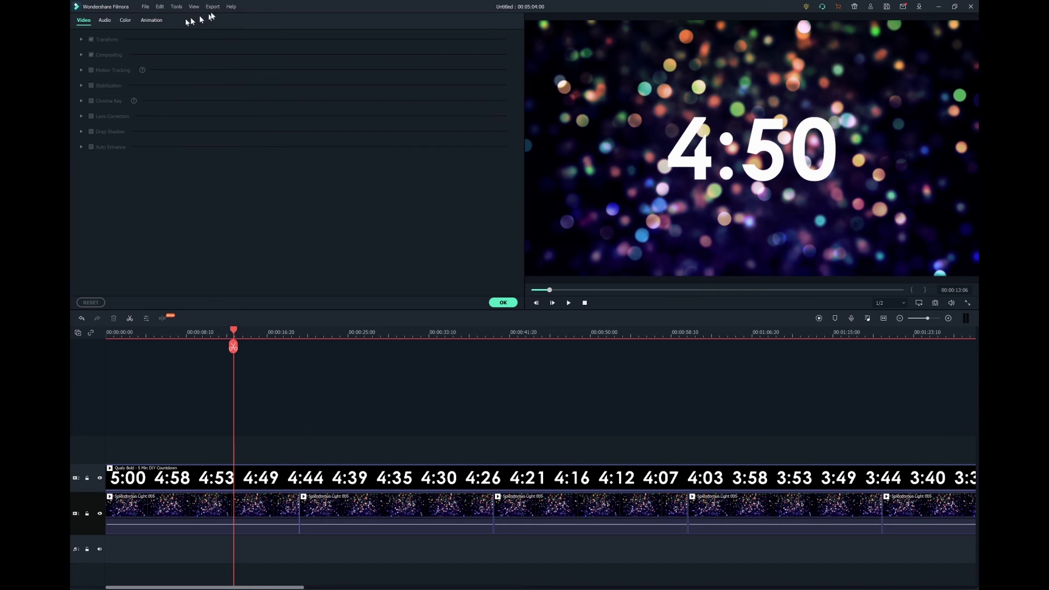
pyautogui.click(213, 8)
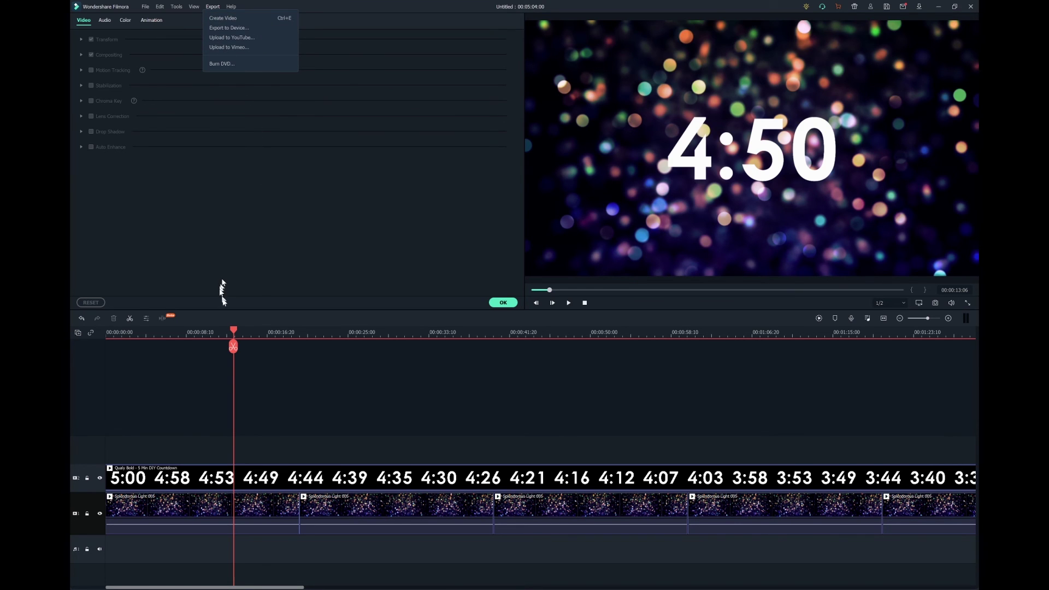
pyautogui.click(233, 331)
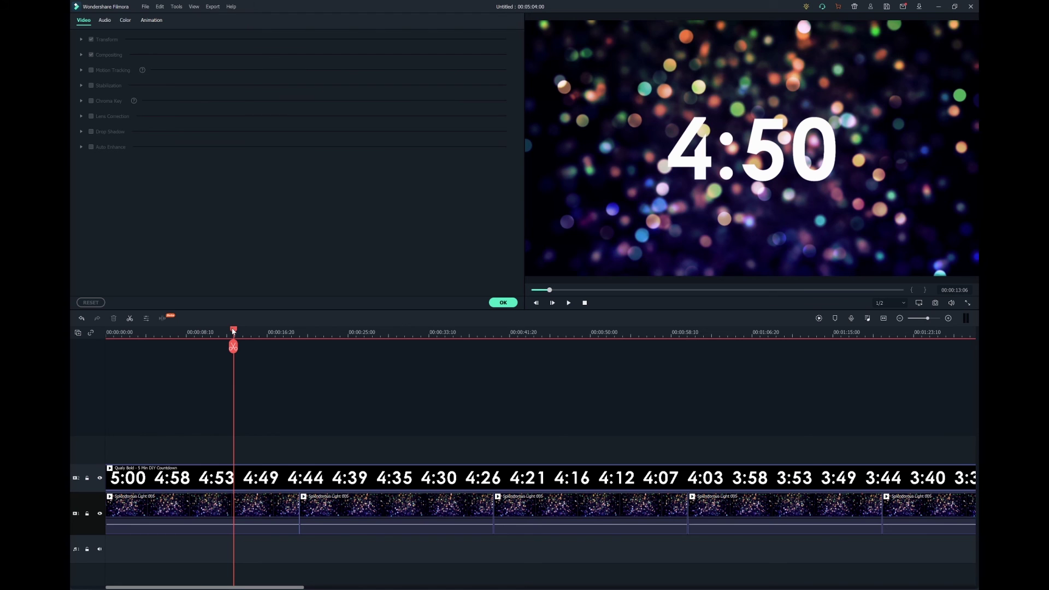